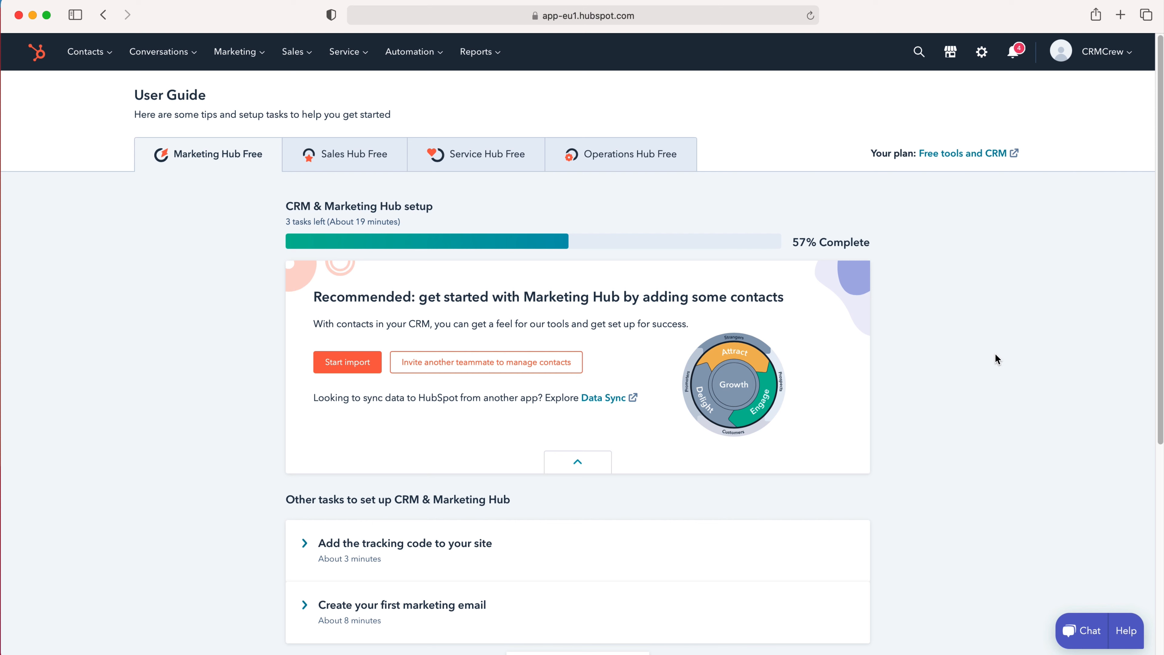
- Create a new landing page named "Test" on the crmcrew.hubspotpagebuilder.eu website
left_click(262, 55)
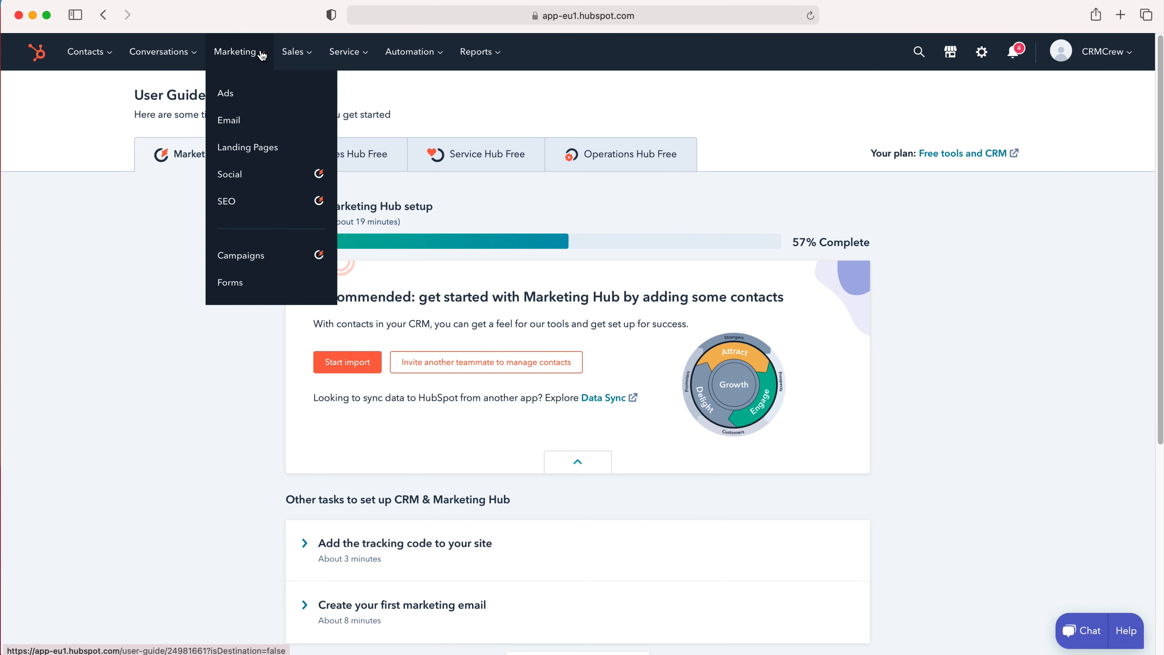
left_click(240, 146)
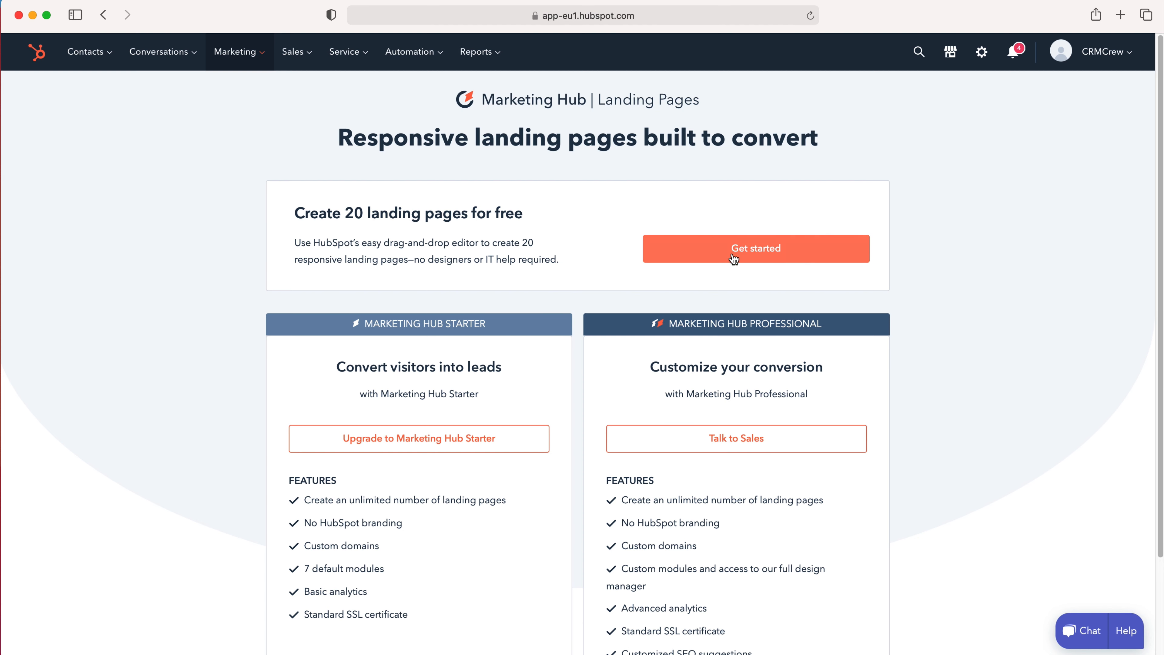
left_click(798, 258)
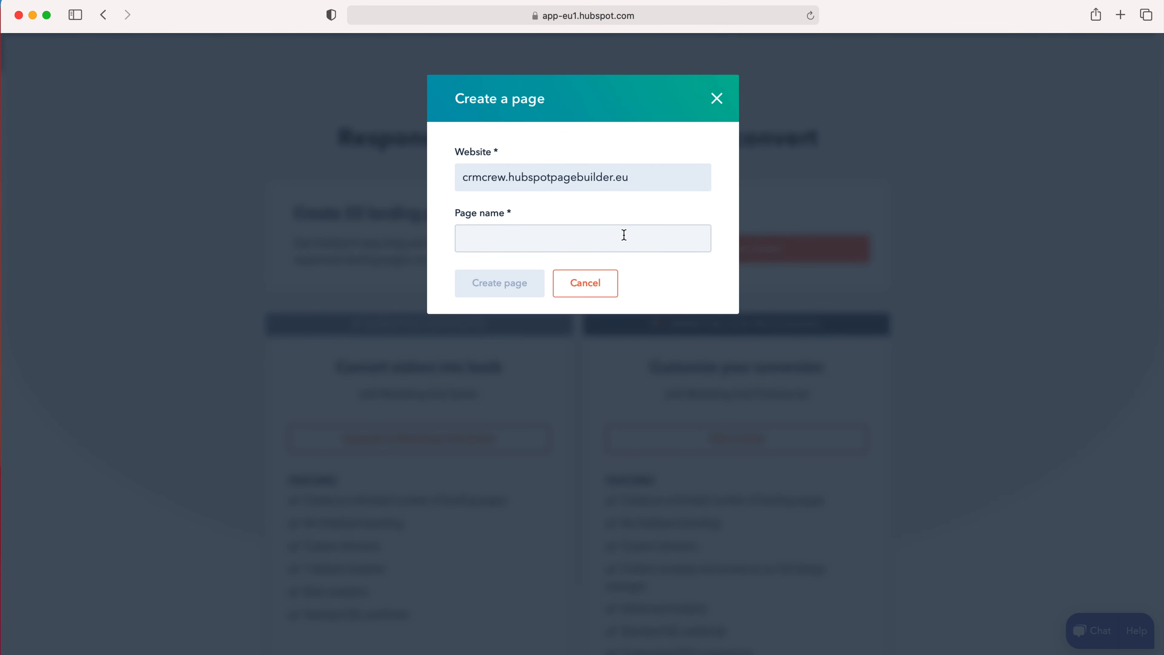
left_click(625, 235)
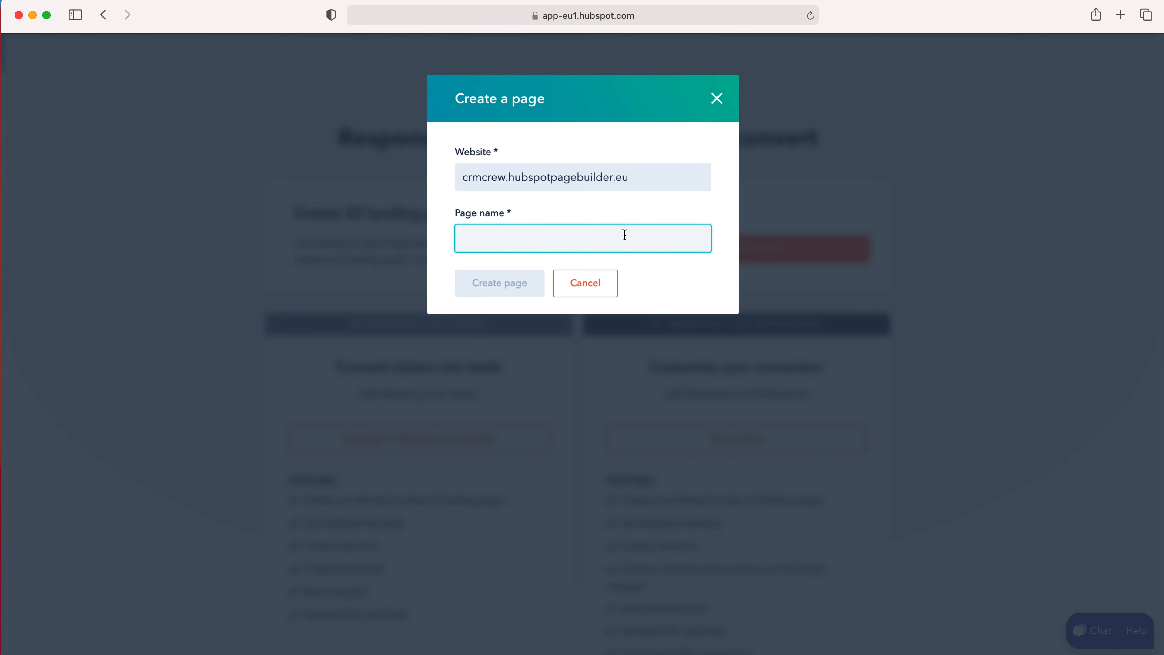
type("Test")
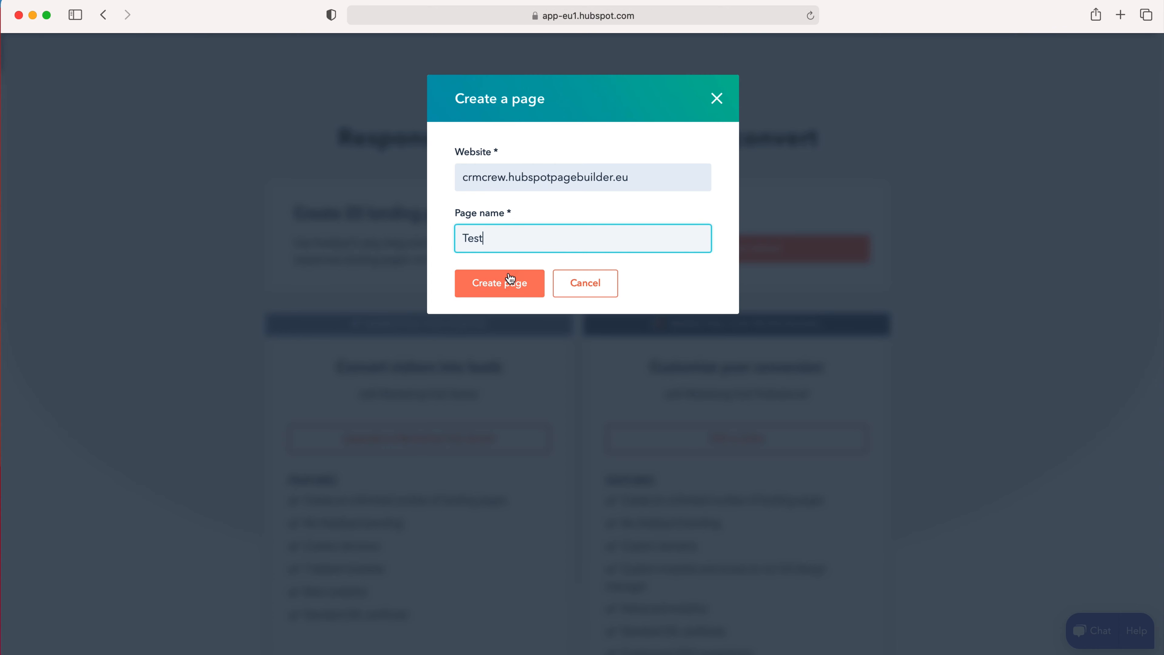
left_click(498, 289)
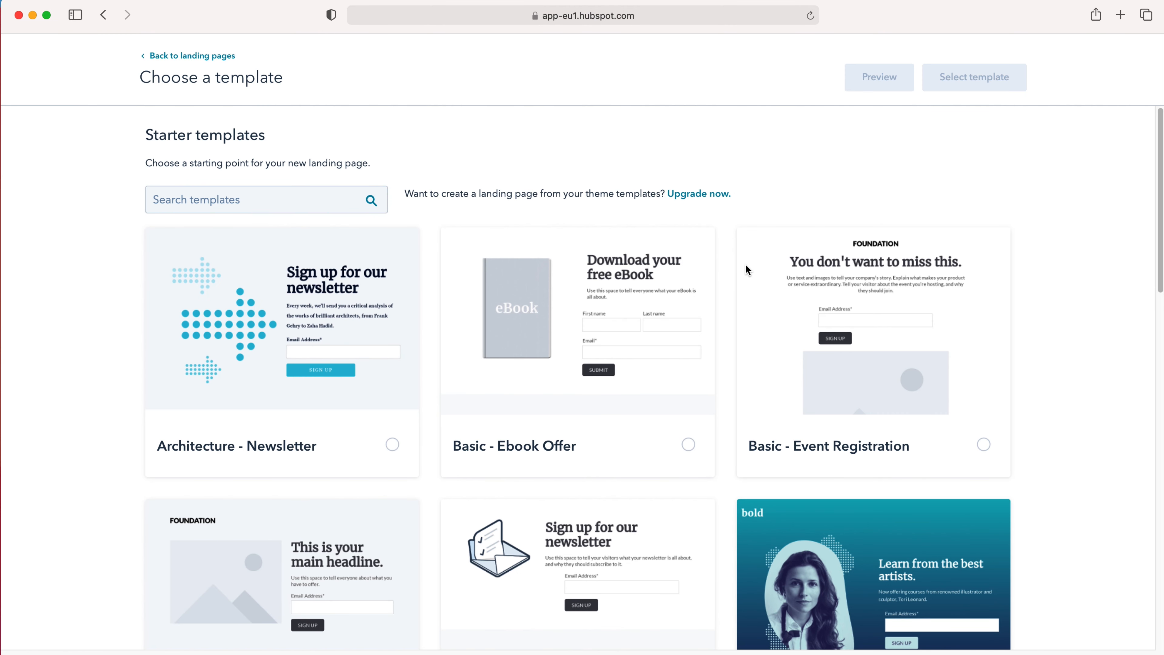
- Browse the starter templates and choose "Architecture - Newsletter" for the landing page
scroll(746, 266, "down", 20)
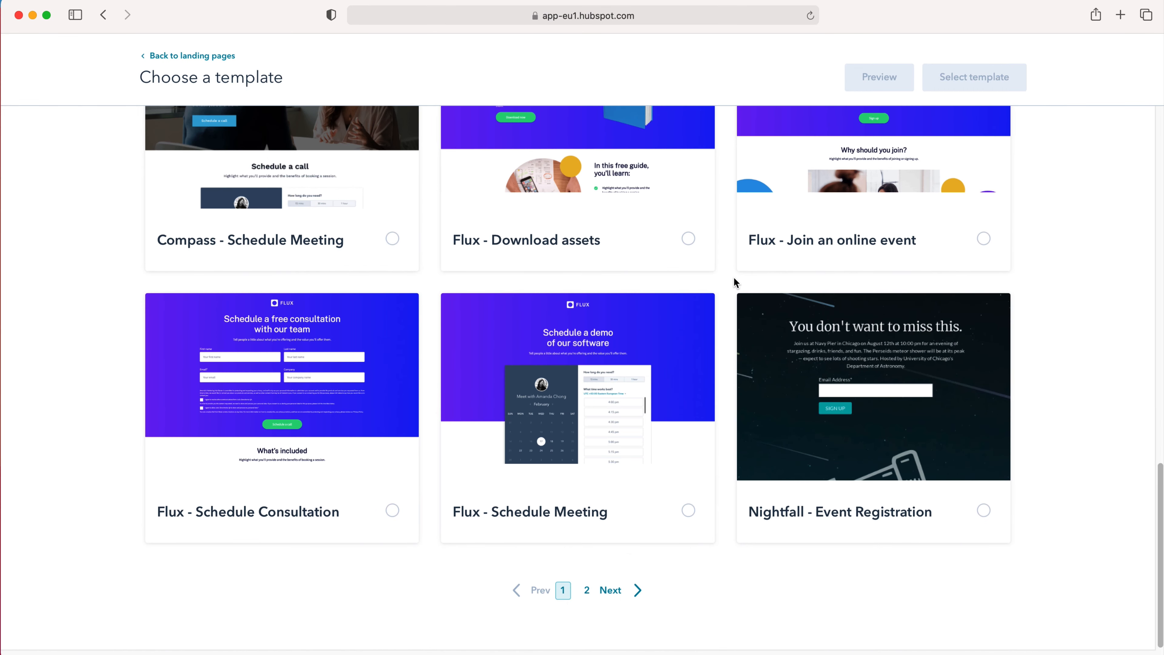
scroll(734, 278, "up", 20)
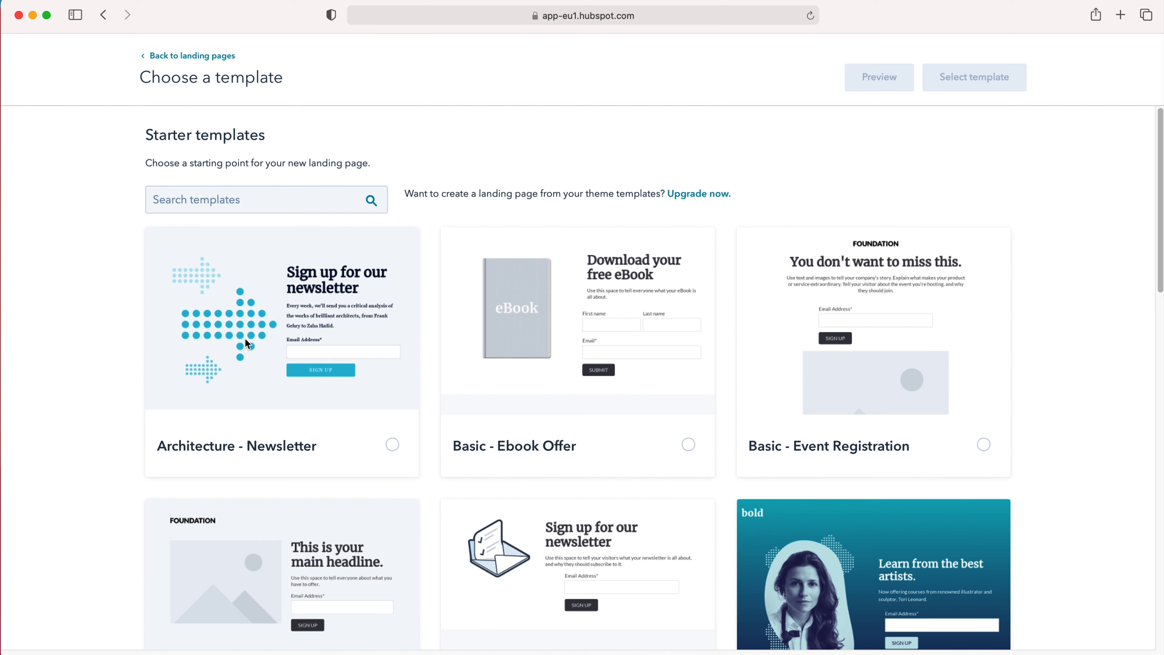
left_click(393, 446)
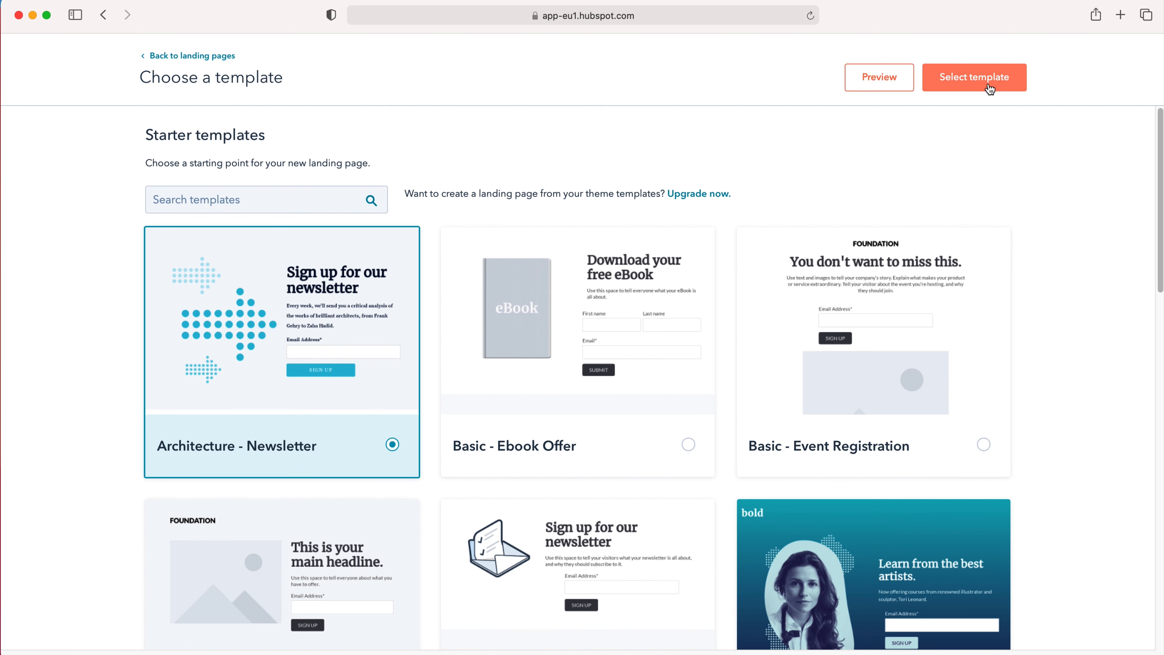
left_click(983, 92)
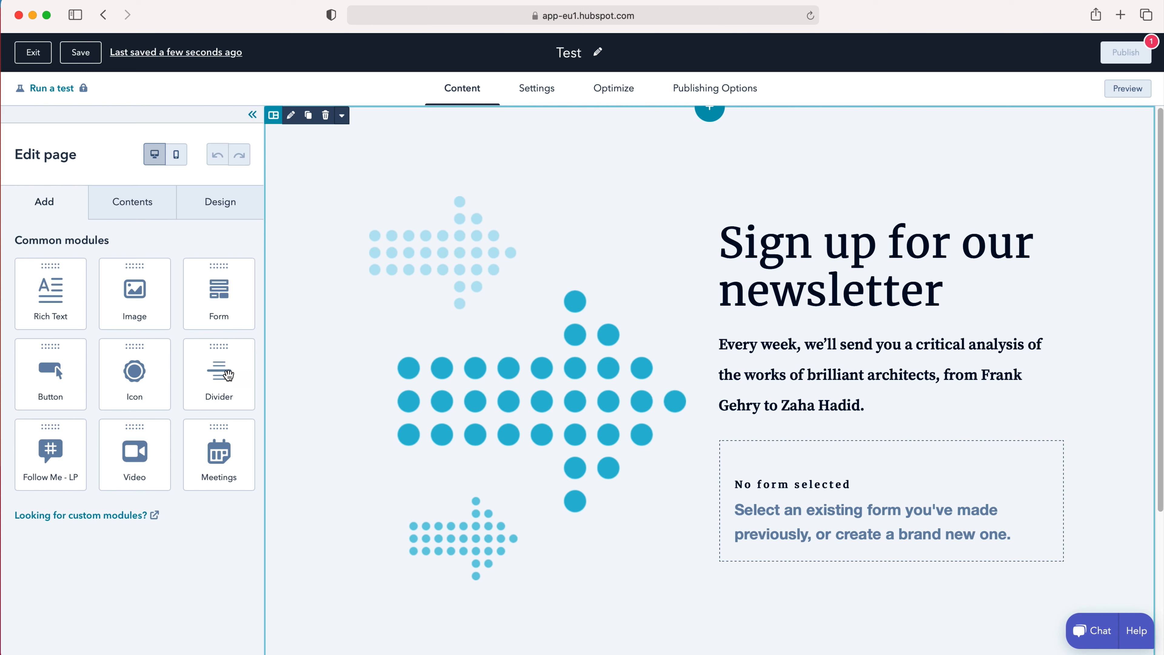
- Examine the page's list of content modules and its typography and forms-and-buttons design settings
left_click(133, 202)
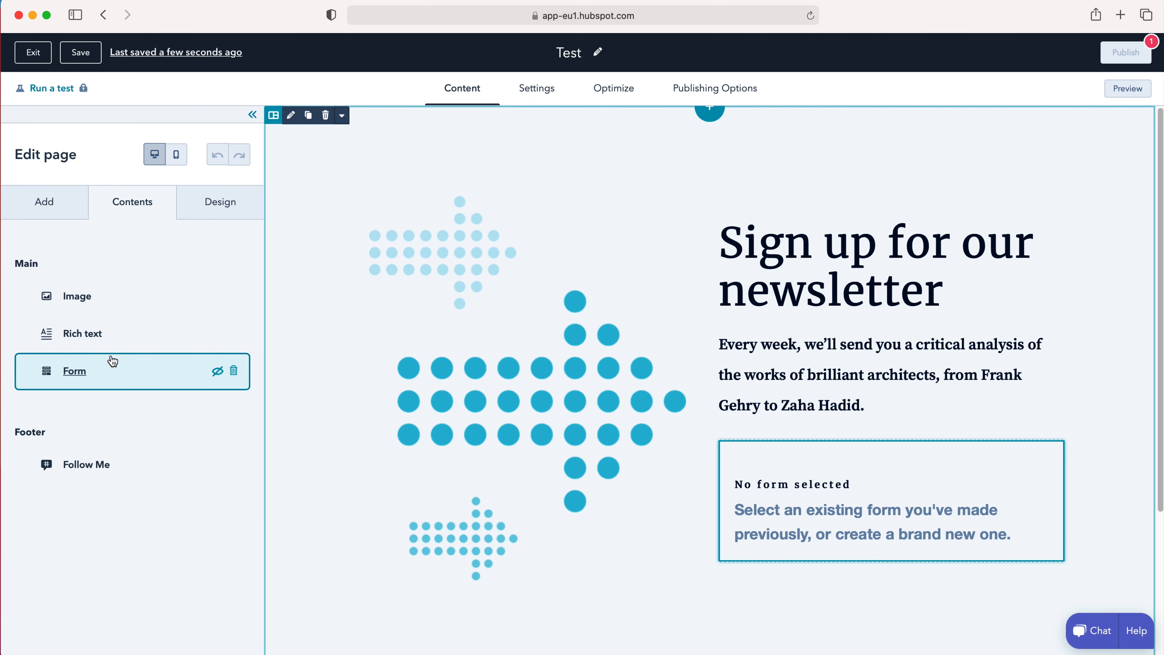
left_click(232, 204)
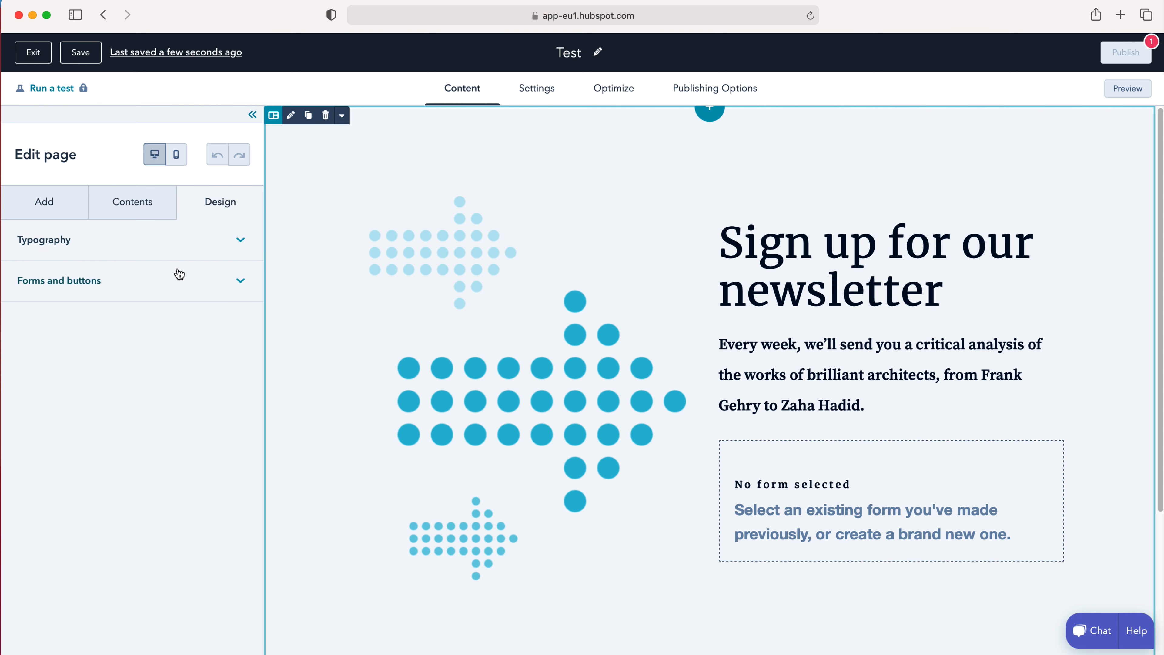
left_click(237, 243)
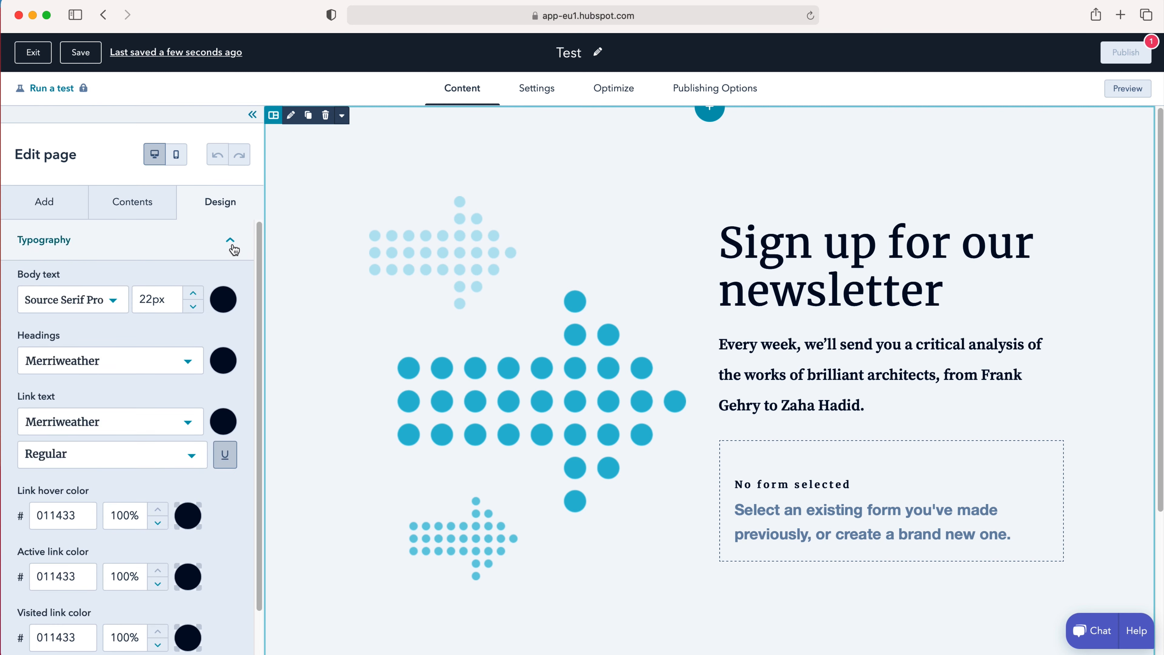
left_click(227, 248)
left_click(240, 281)
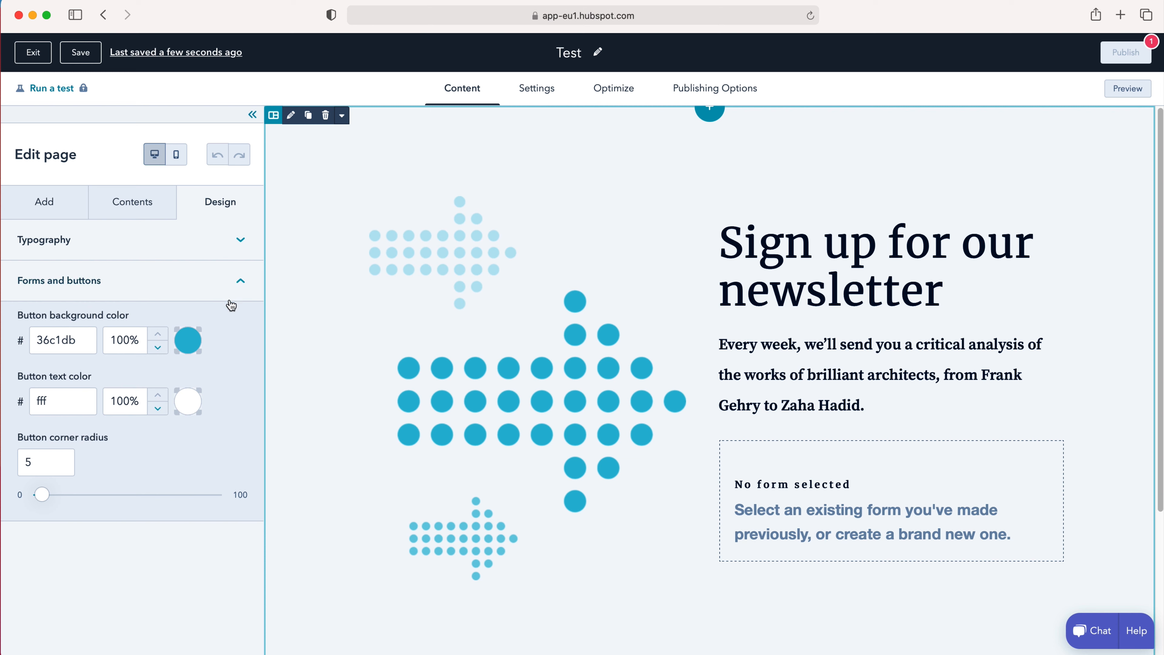
left_click(240, 281)
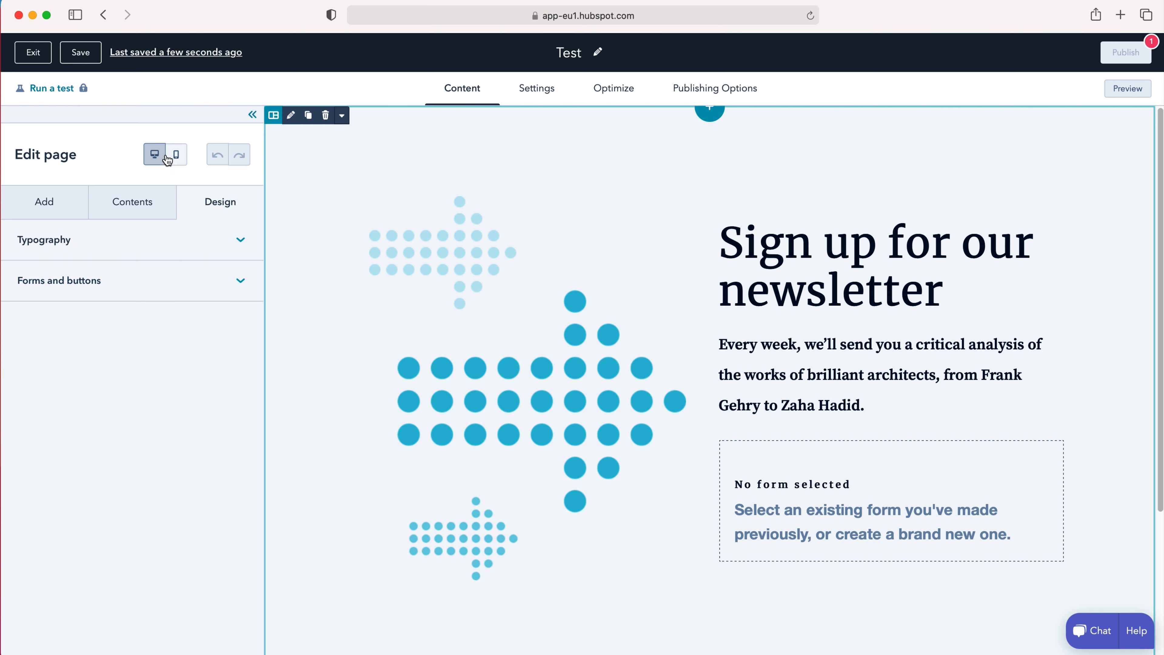
- Switch the page editor to the mobile view and examine the layout down to the footer
left_click(177, 156)
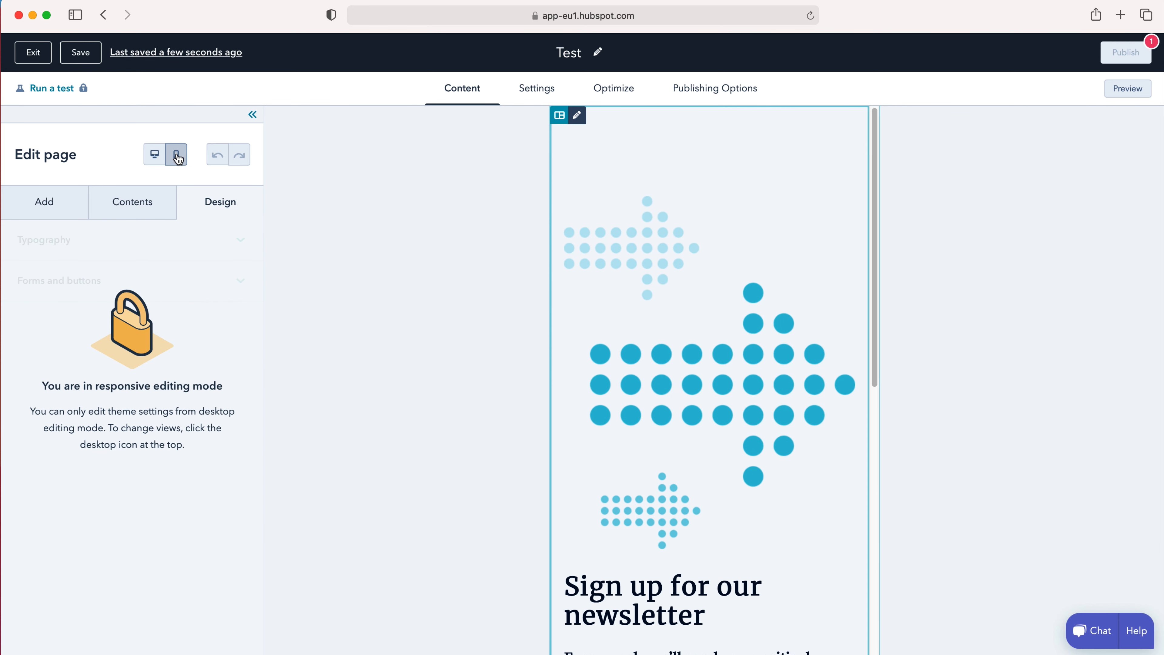
left_click(54, 207)
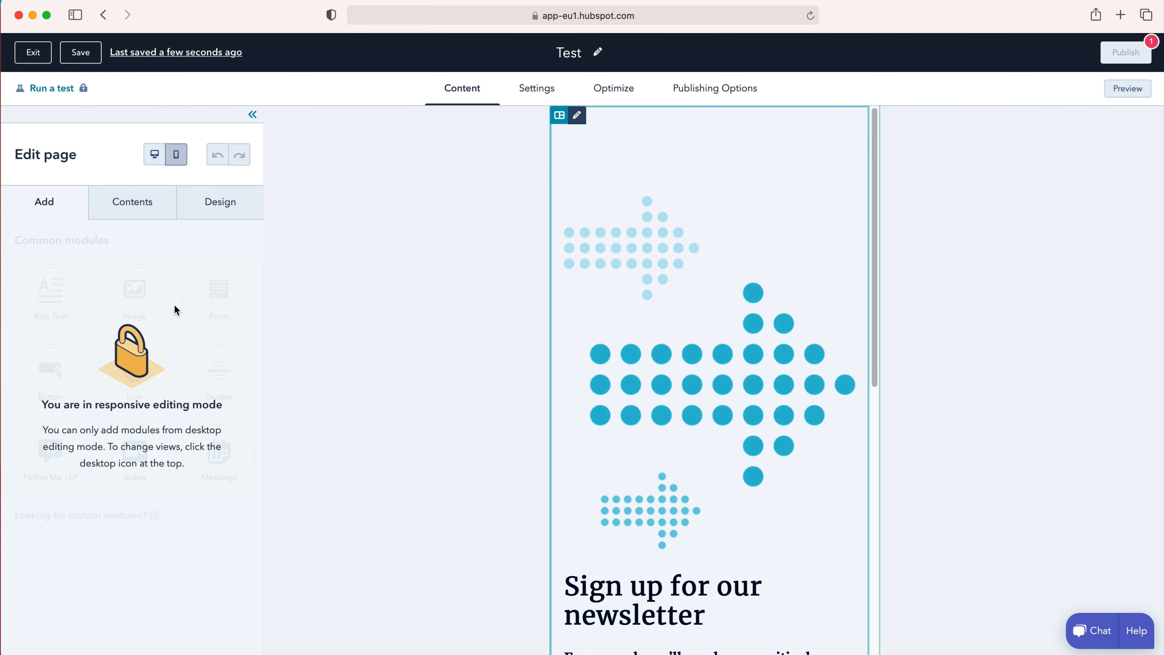
scroll(749, 362, "down", 10)
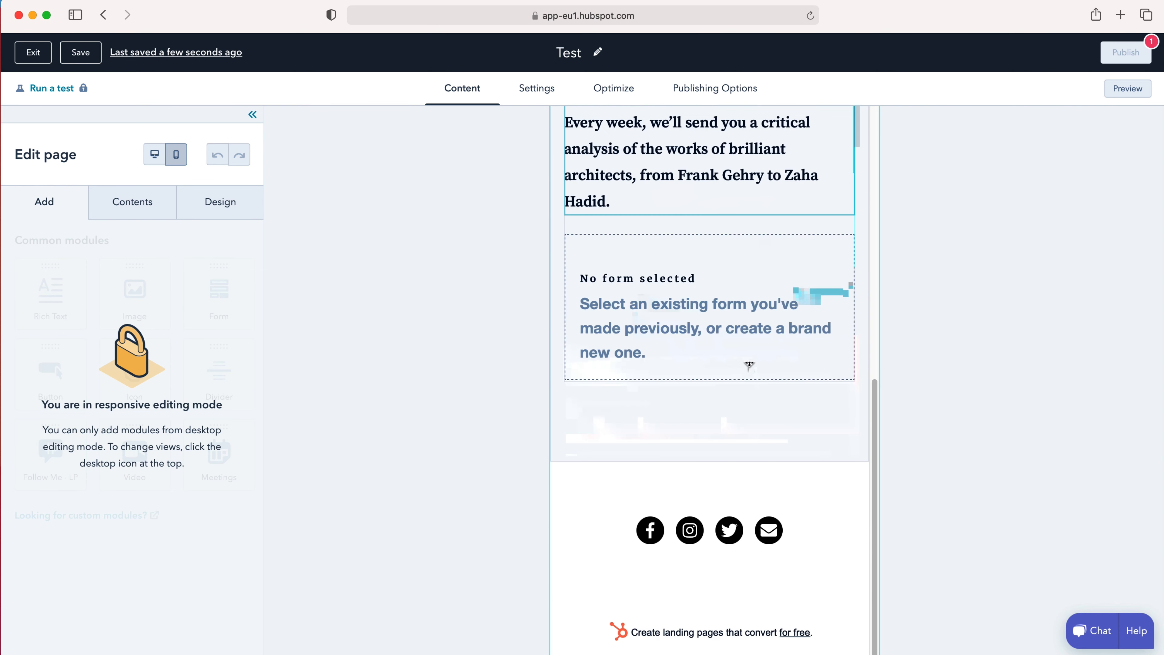
scroll(751, 367, "up", 10)
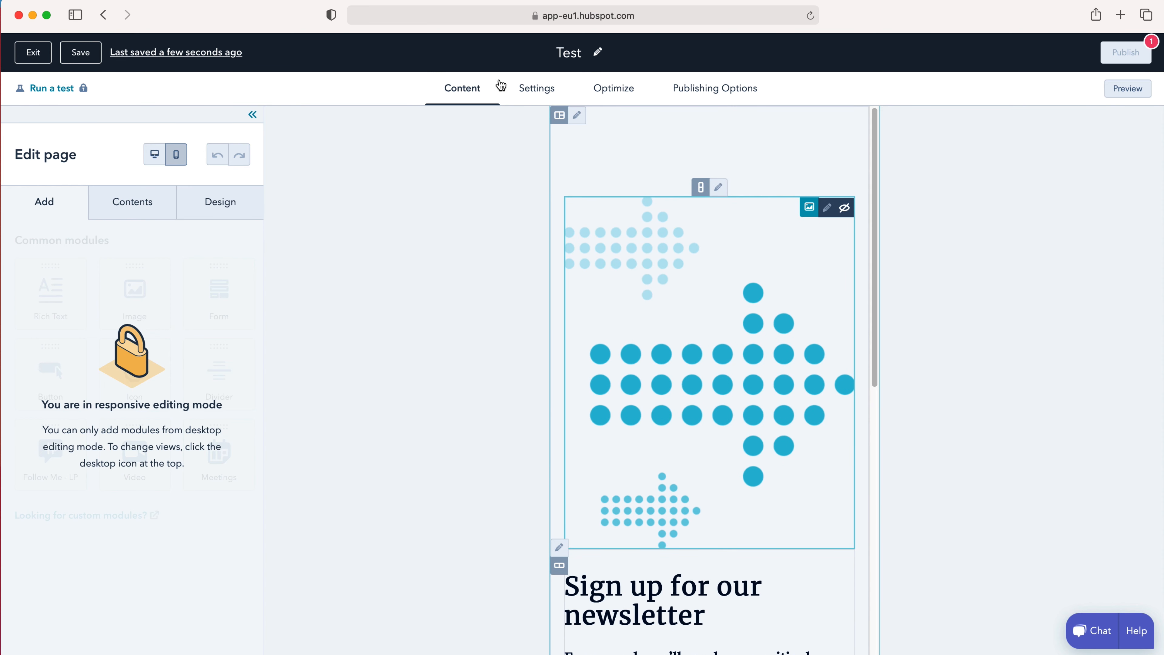
- Set the page title to "Test" in the page settings and look over the meta description and featured image options
left_click(548, 91)
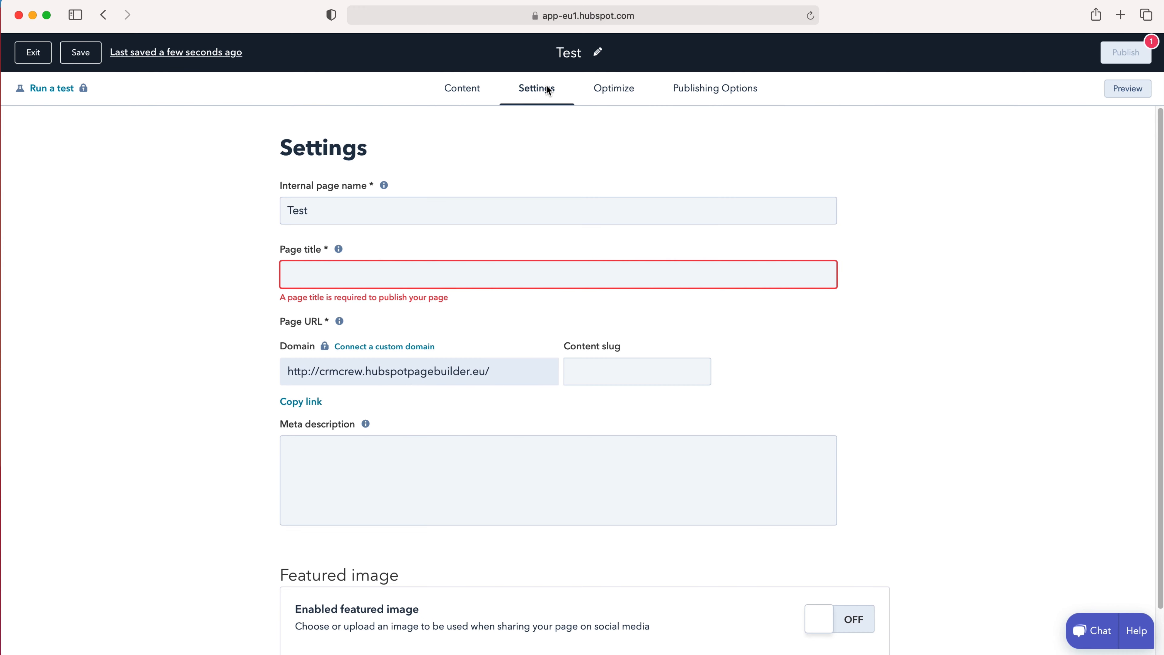
left_click(350, 269)
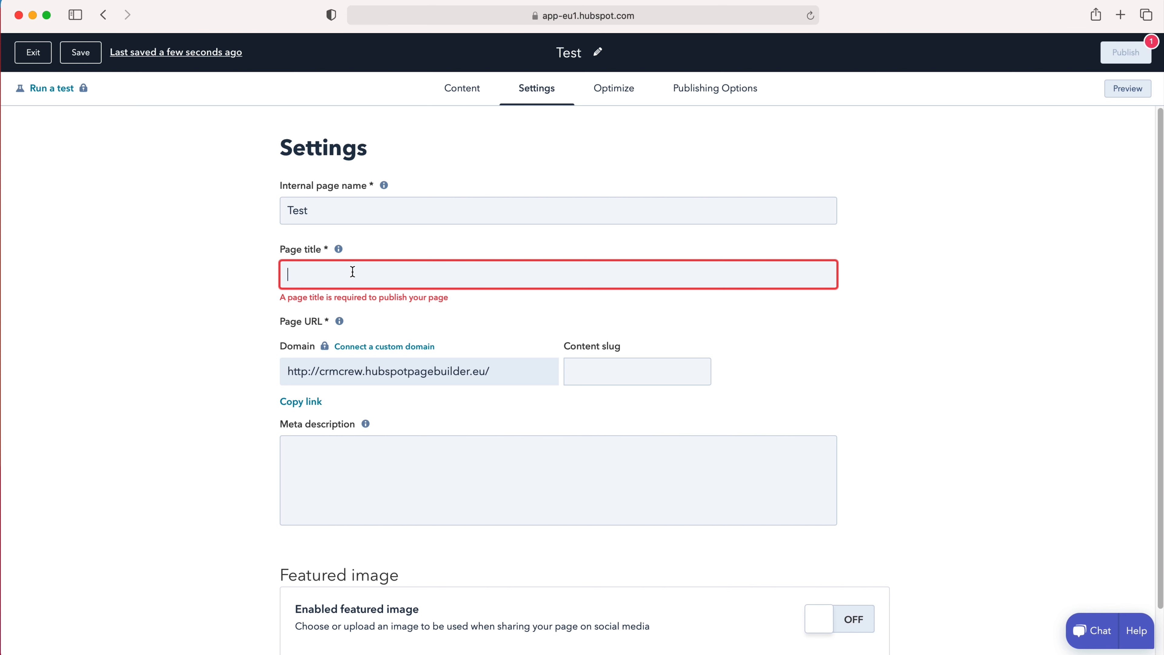
type("Test")
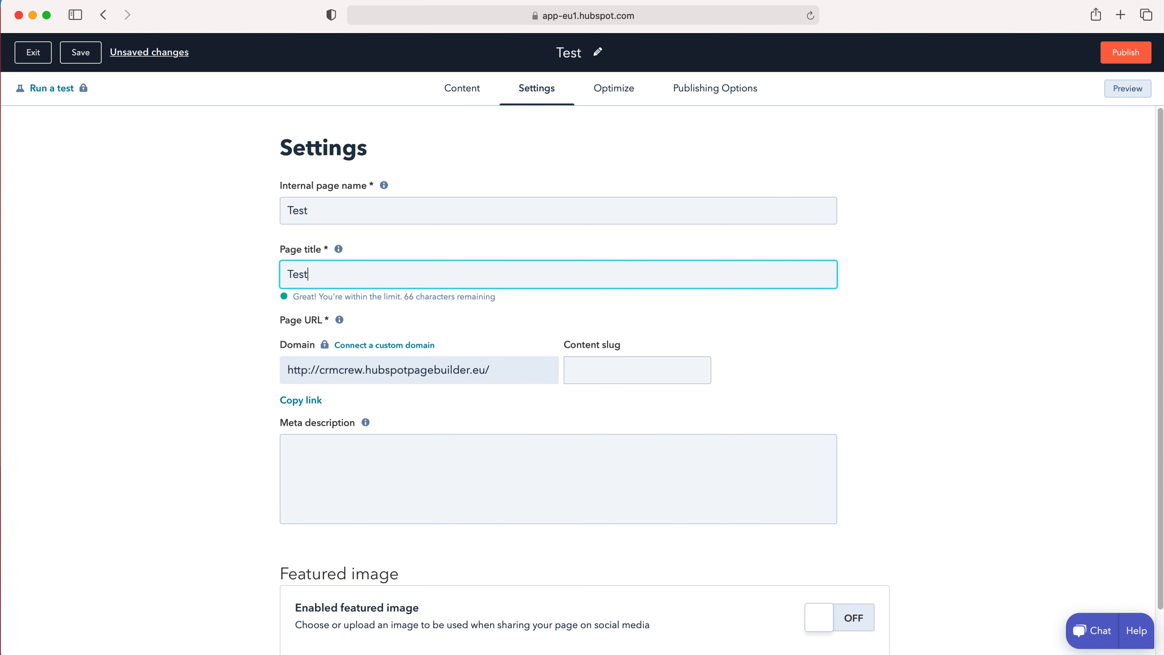
left_click(1017, 344)
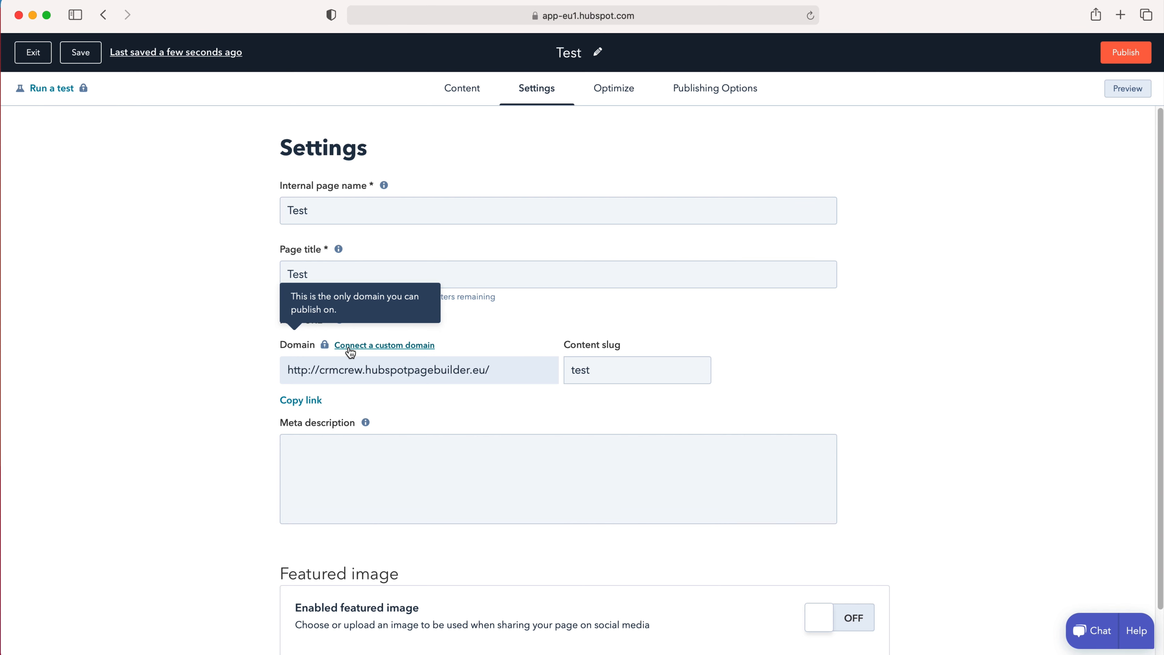
left_click(364, 448)
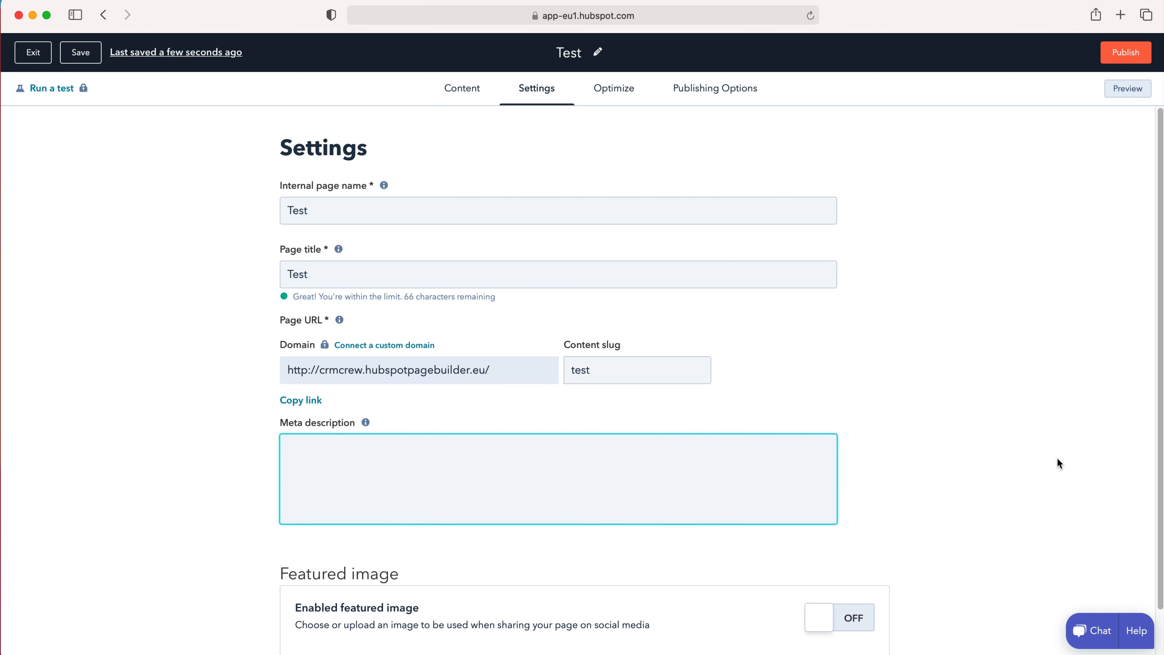
left_click(952, 441)
scroll(900, 466, "down", 2)
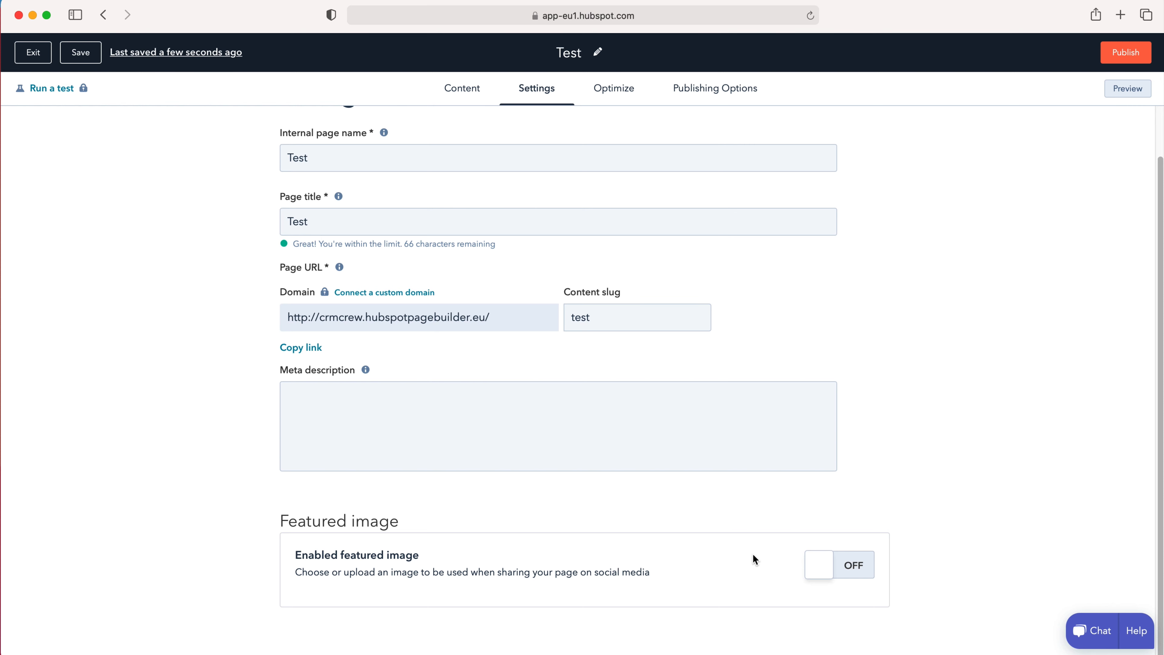
scroll(754, 559, "up", 2)
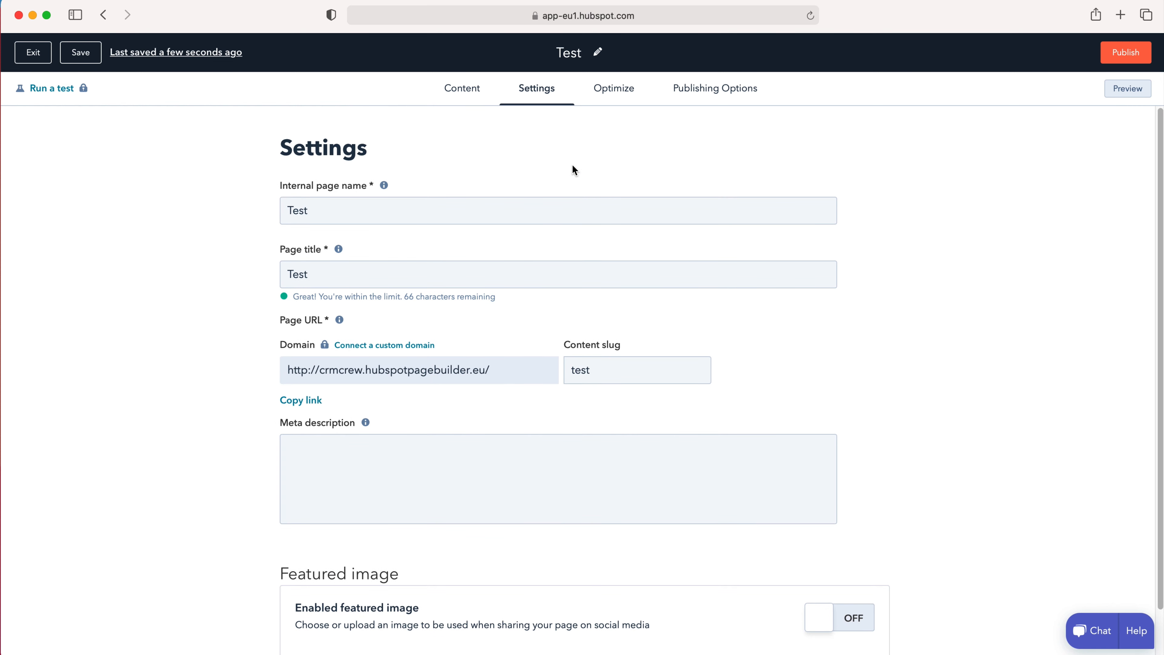
- Examine the page's optimization recommendations, including those for the meta description and header
left_click(621, 99)
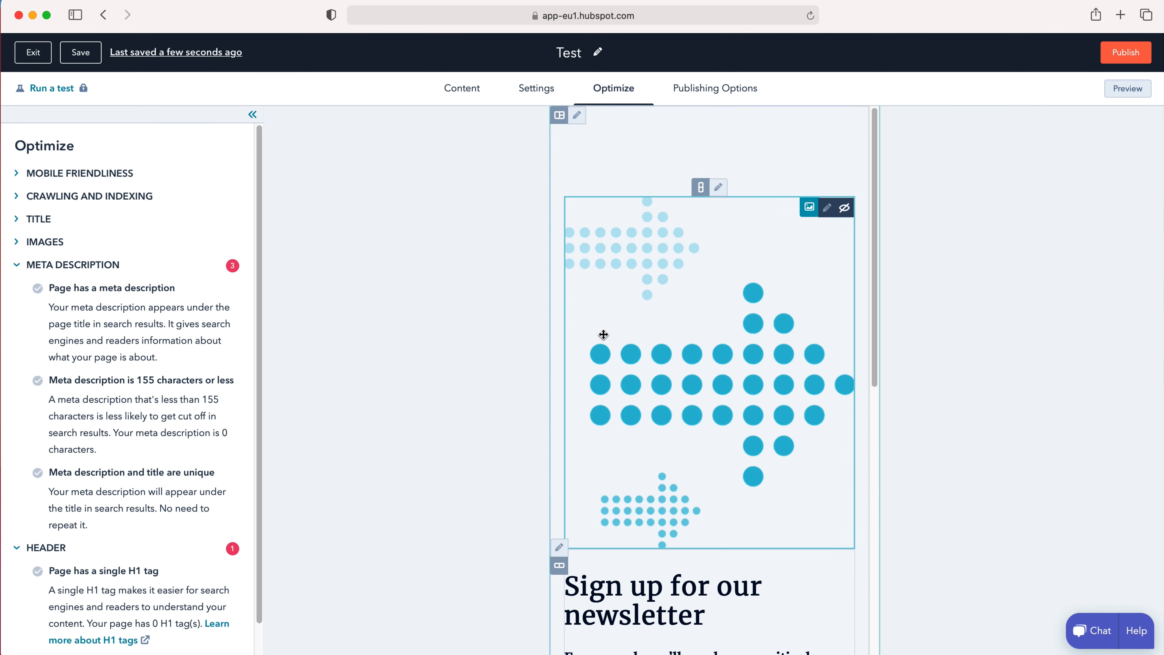
scroll(790, 289, "down", 10)
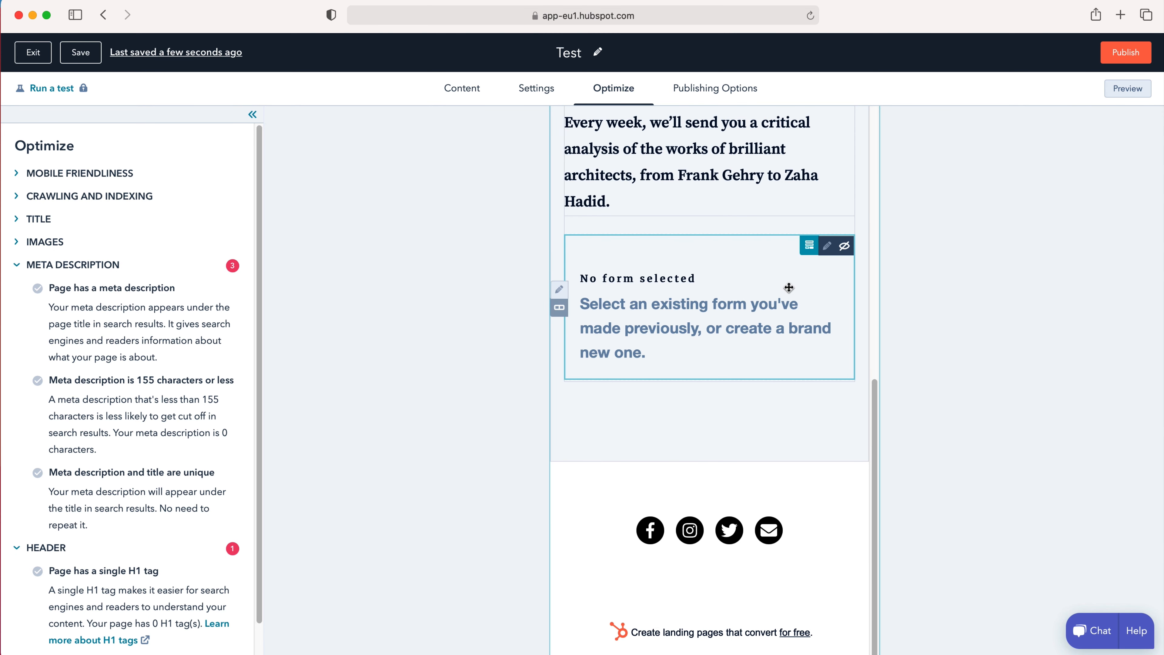
scroll(96, 494, "down", 2)
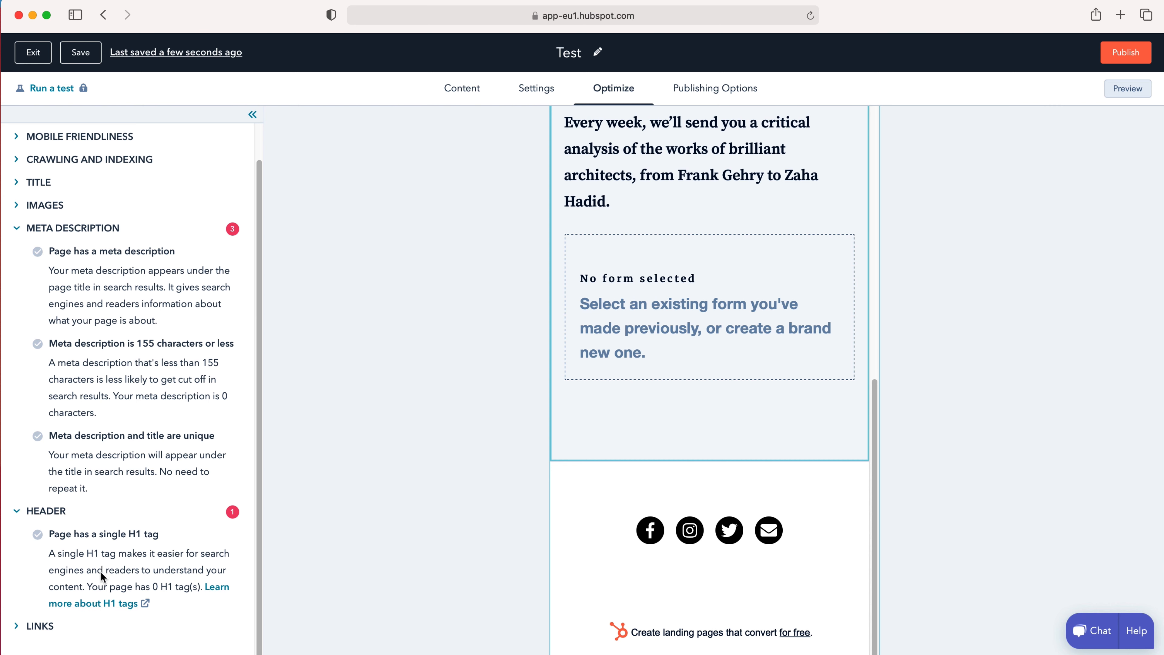
scroll(123, 539, "up", 2)
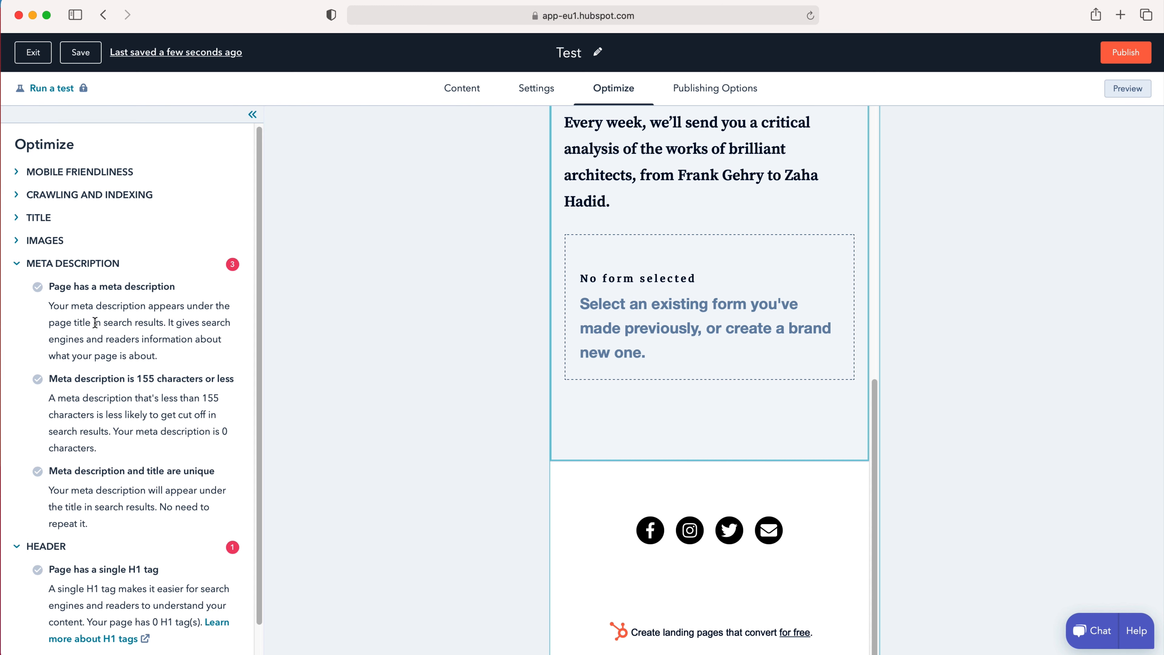
scroll(197, 338, "up", 1)
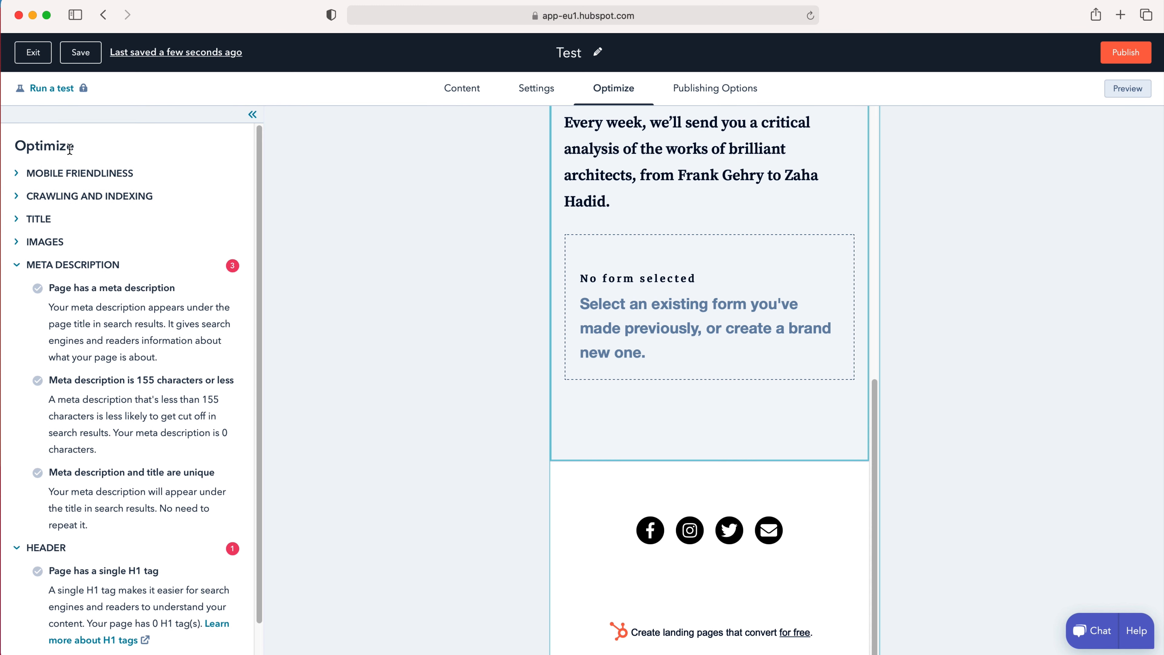
scroll(113, 345, "down", 2)
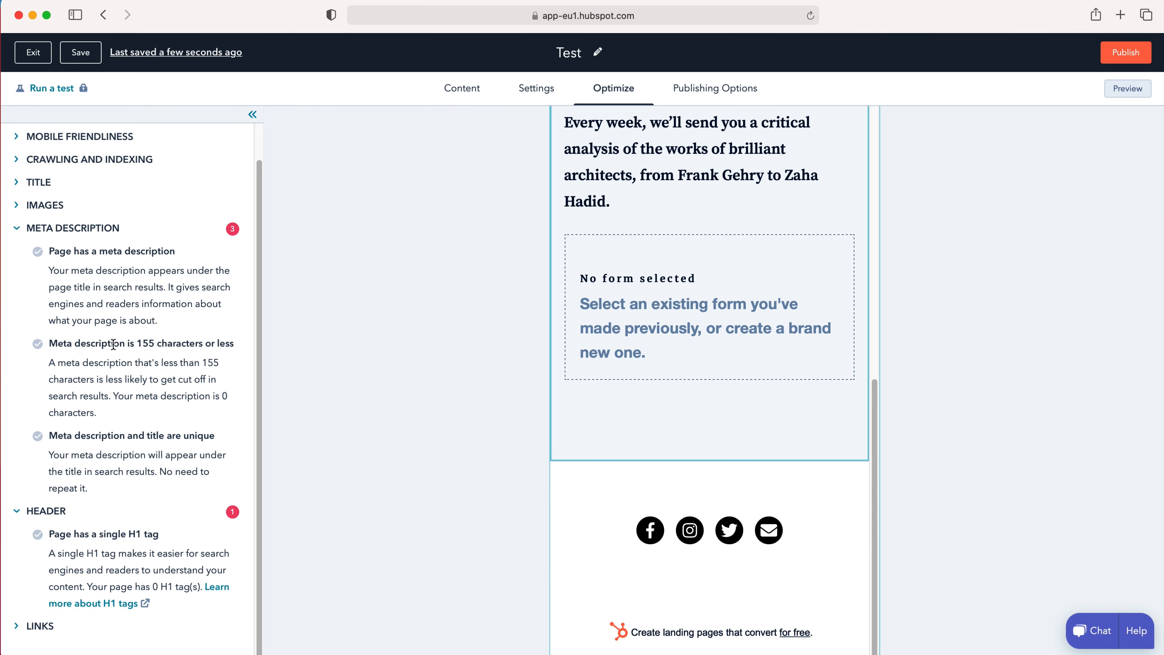
scroll(111, 450, "up", 2)
scroll(796, 334, "up", 10)
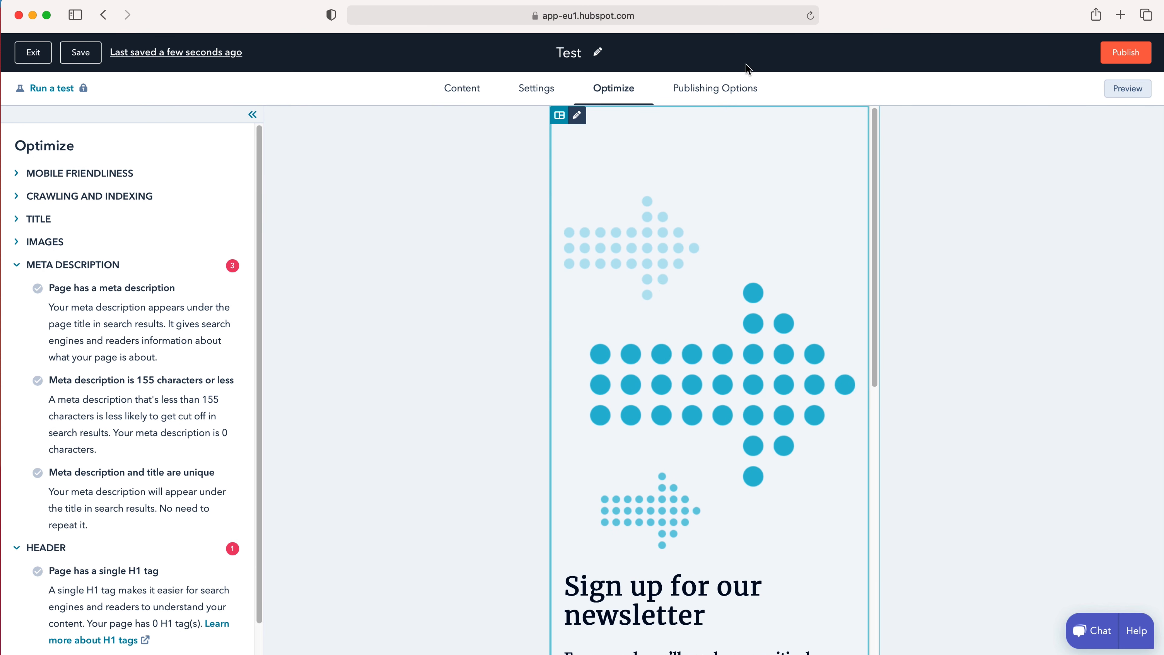
- Schedule the landing page for later publication on 10/11/2021 at 7:10 AM and confirm the scheduling
left_click(728, 89)
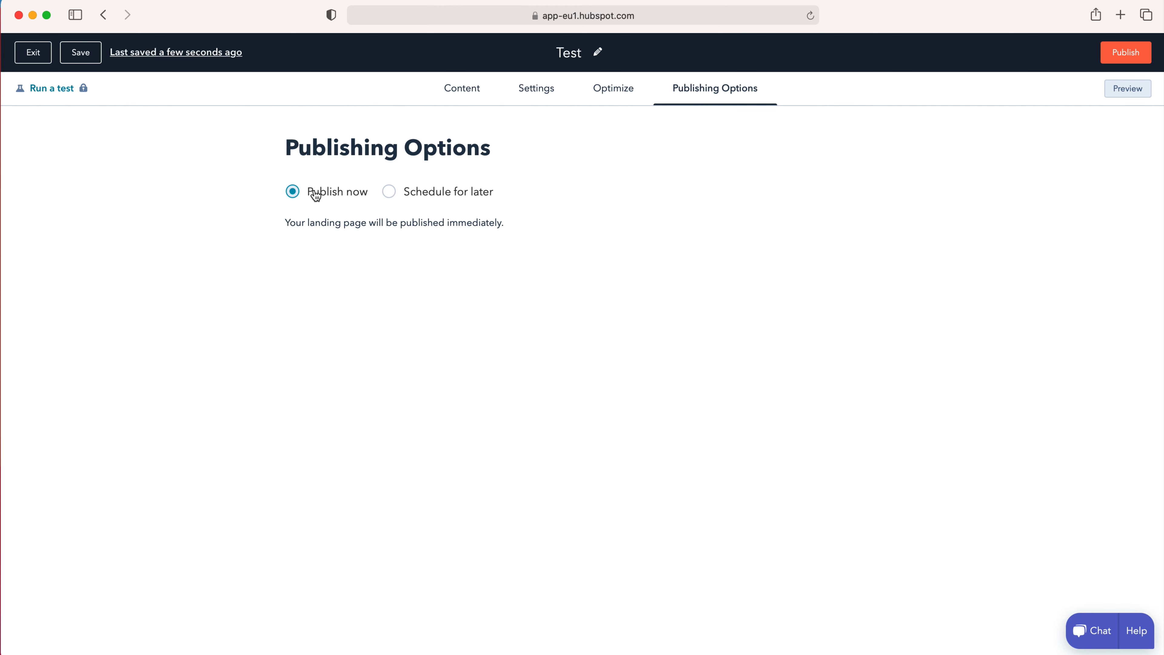
left_click(390, 190)
left_click(364, 288)
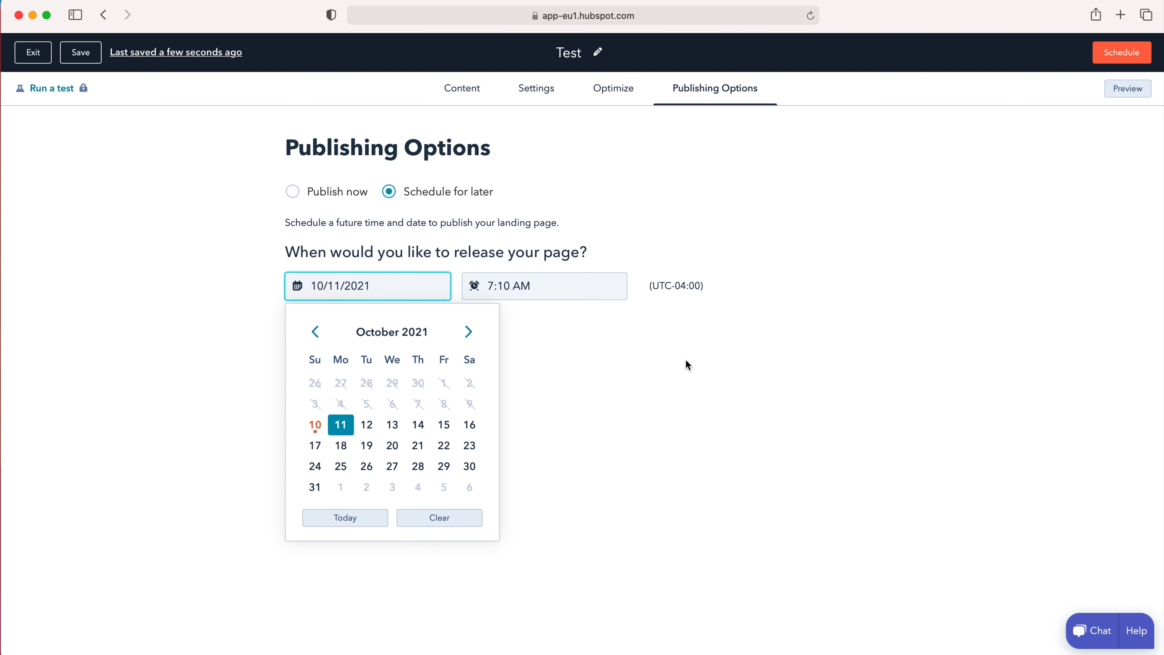
left_click(686, 360)
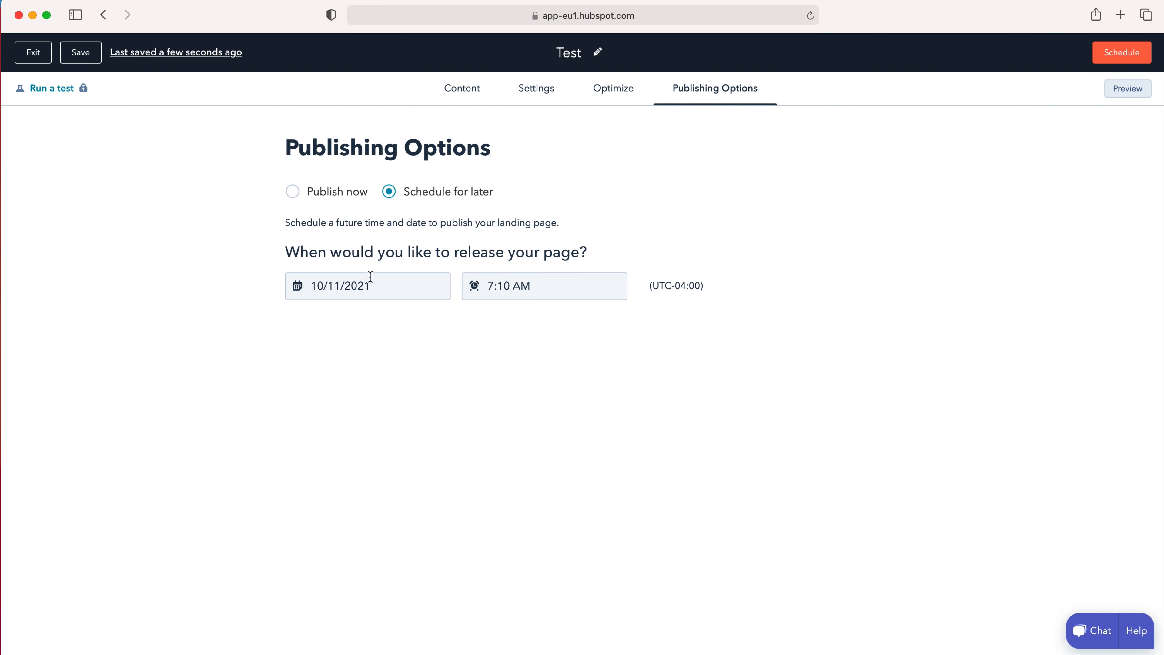
left_click(1120, 55)
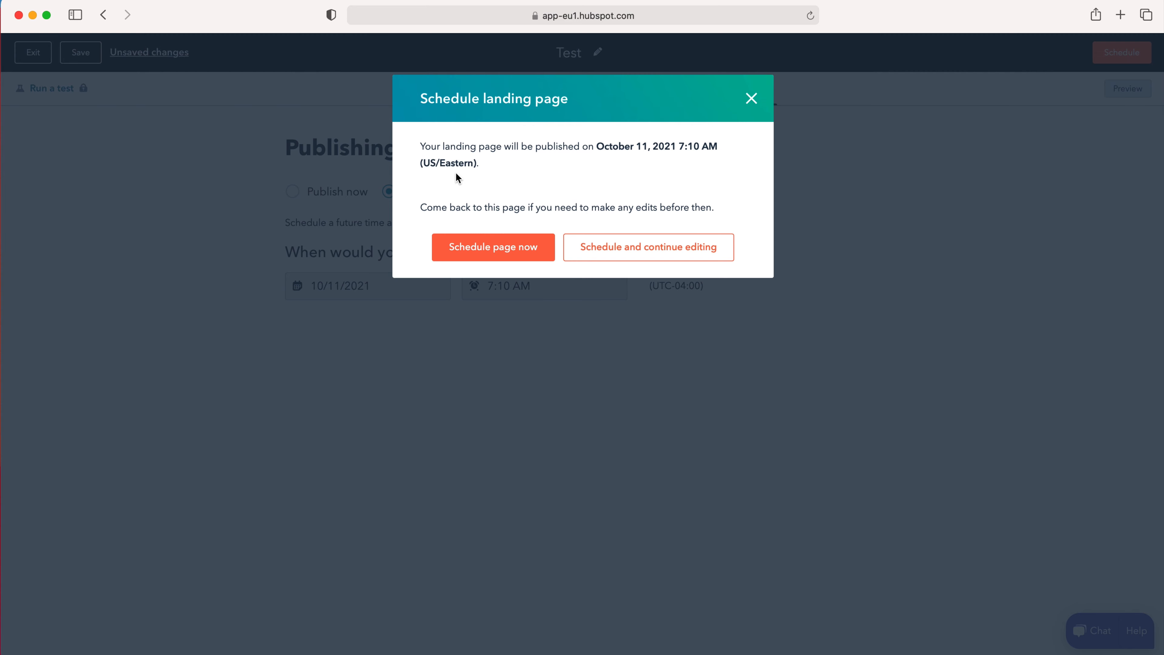
left_click(503, 252)
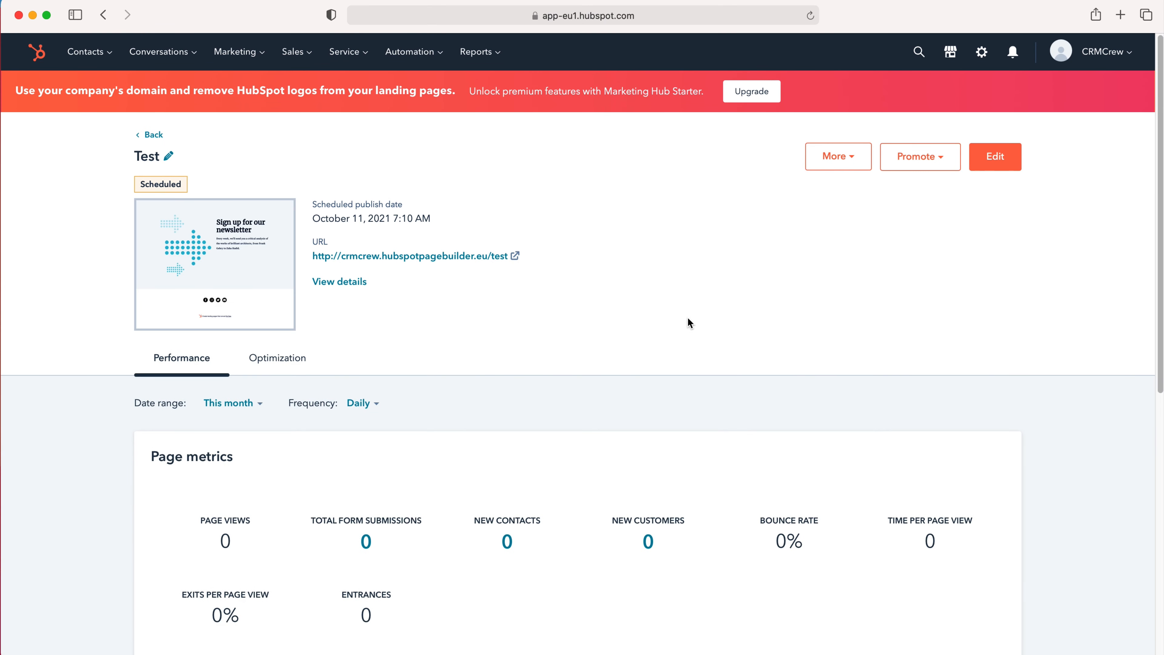
- Examine the scheduled page's details and its performance metrics, including the page views report
scroll(678, 315, "down", 7)
scroll(142, 359, "up", 4)
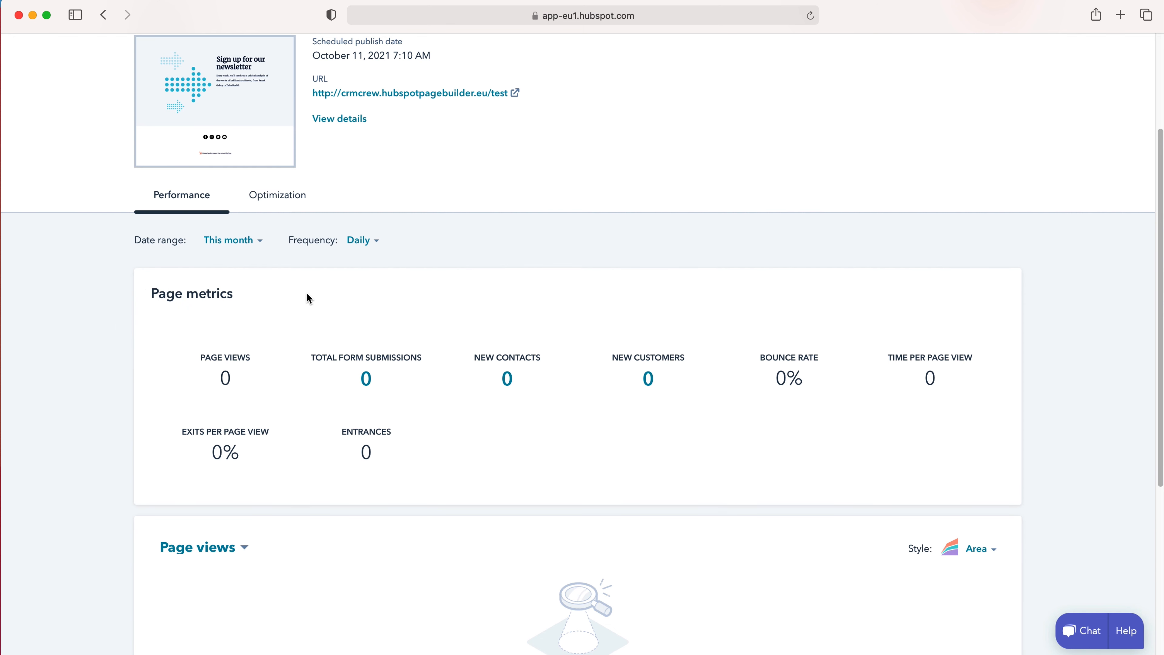
scroll(307, 294, "up", 4)
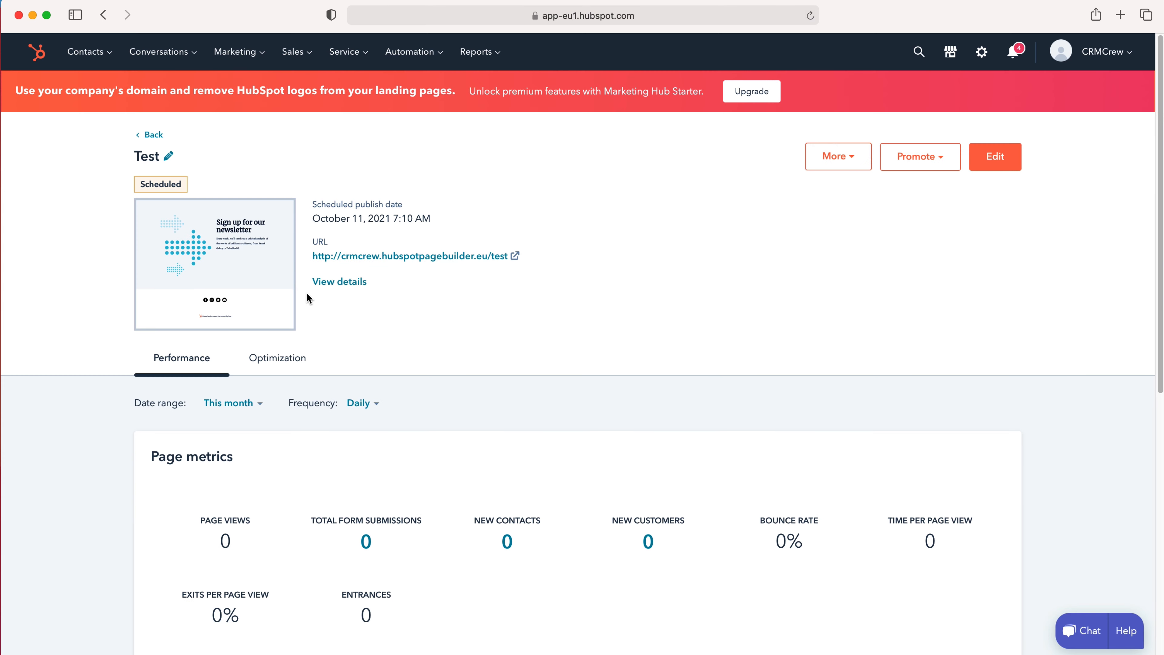
- Return to the landing pages list and look over the additional actions available for the "Test" page
left_click(153, 137)
mouse_move(394, 317)
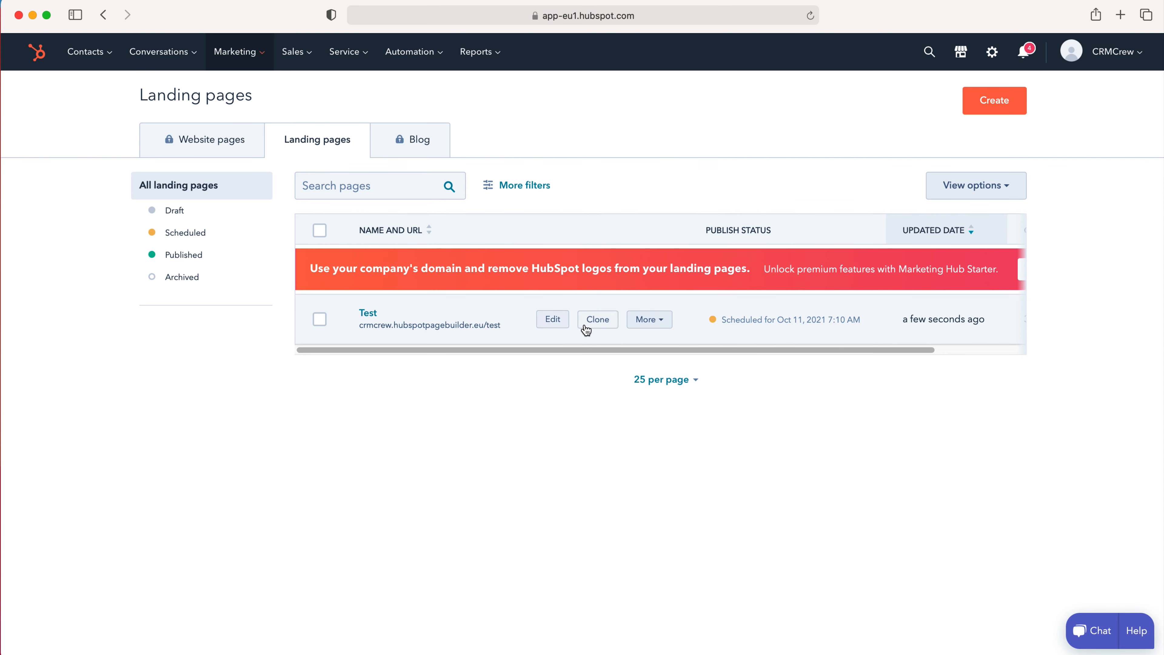
left_click(653, 320)
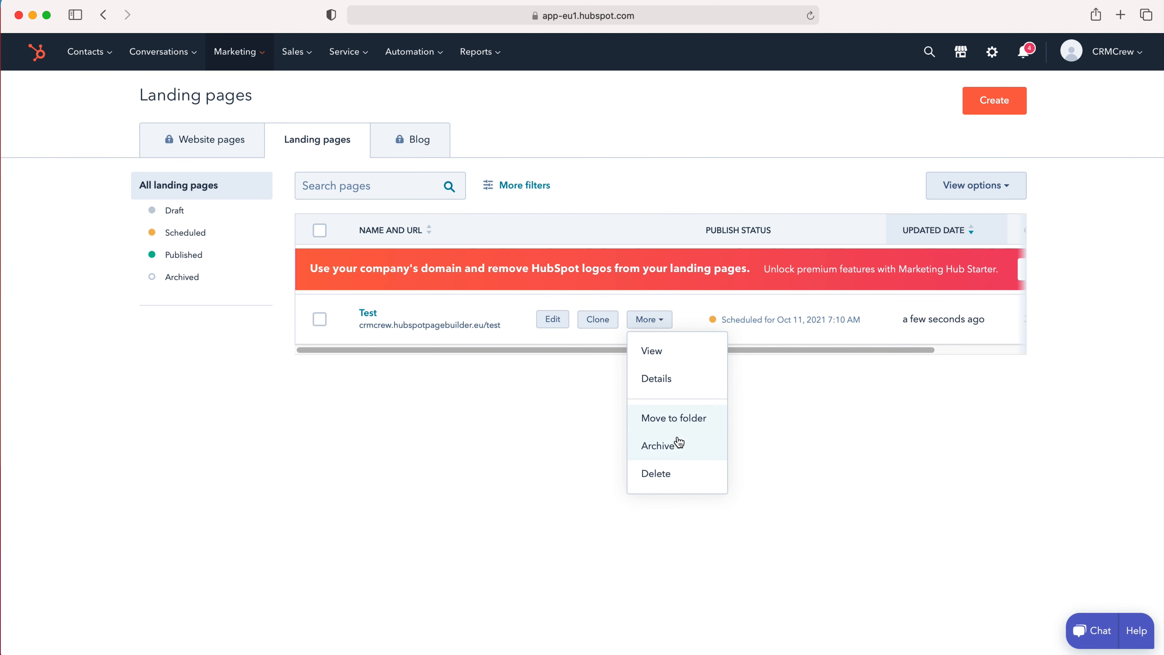
left_click(300, 458)
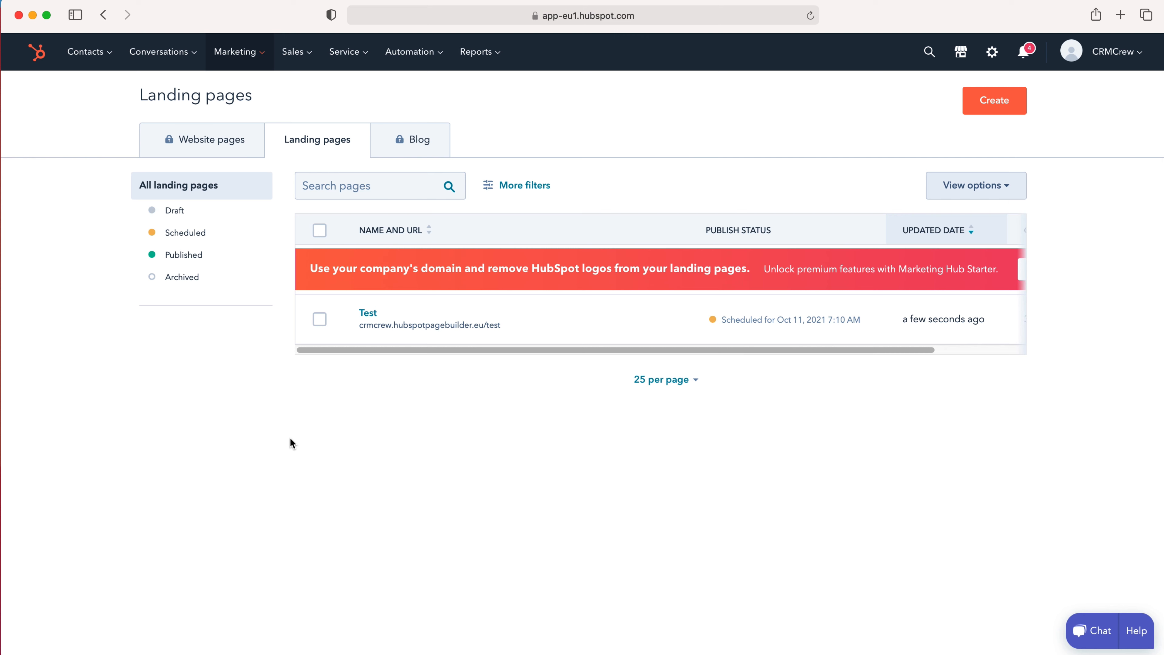